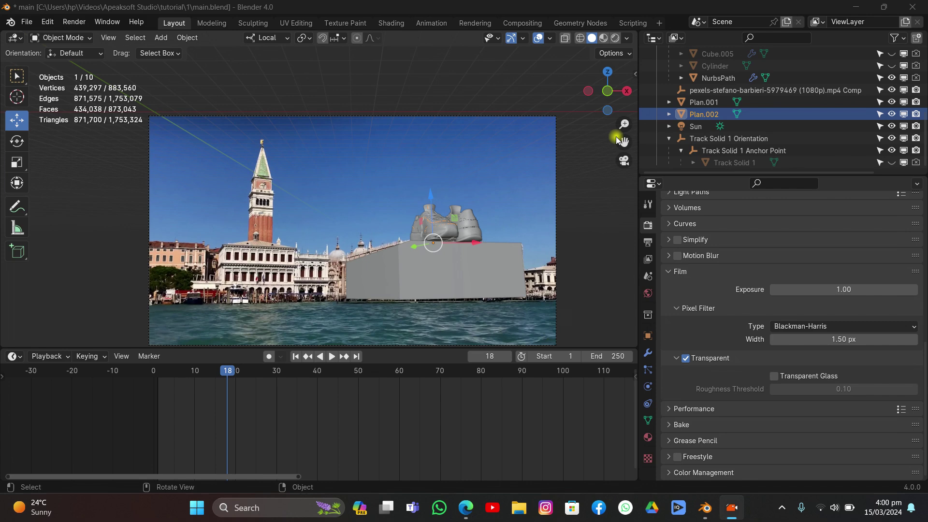
Play the tracked Venice shot to check the sneaker follows, then stop on frame 32.
{"action": "left_click_drag", "start_coordinate": [615, 136], "coordinate": [602, 86]}
{"action": "key", "text": "space"}
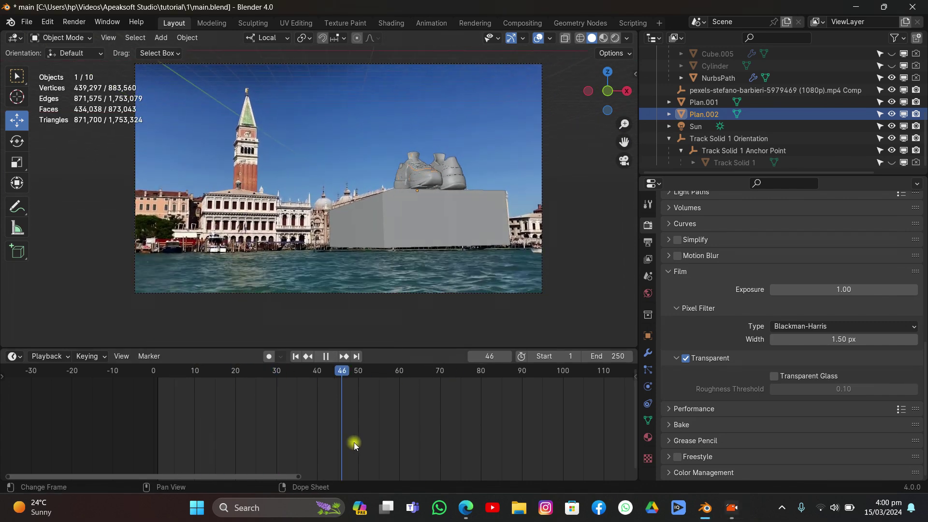
{"action": "left_click_drag", "start_coordinate": [354, 442], "coordinate": [285, 402]}
{"action": "key", "text": "space"}
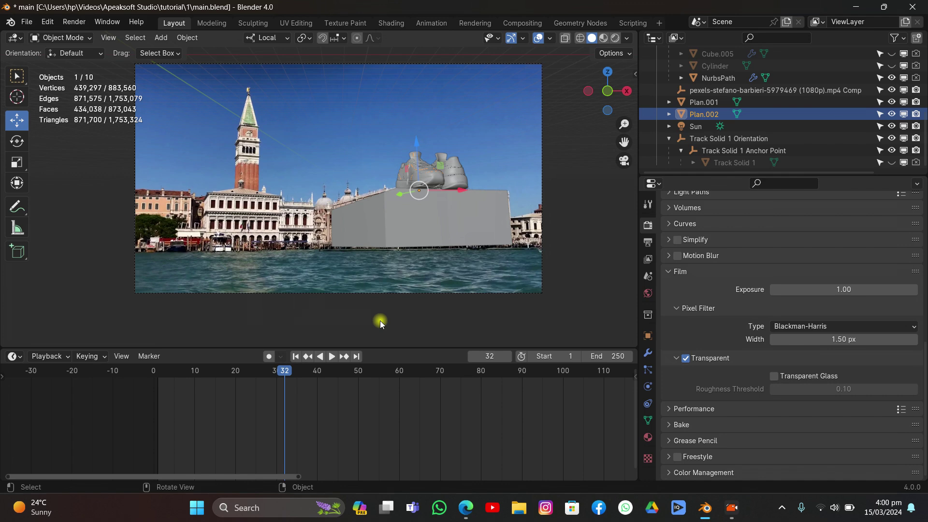
Verify Film > Transparent is on, then review the 1920×1080, 29.97 fps output format.
{"action": "scroll", "coordinate": [761, 279], "scroll_direction": "up", "scroll_amount": 10}
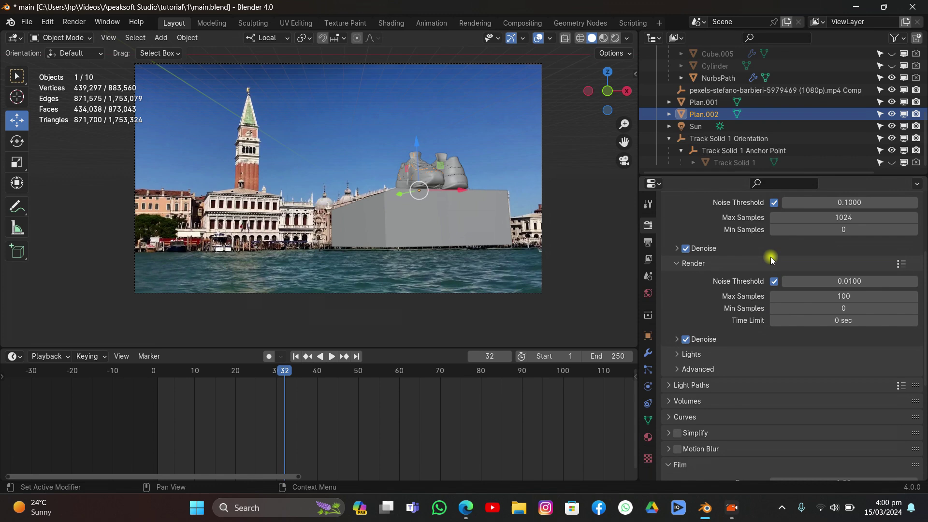
{"action": "scroll", "coordinate": [832, 222], "scroll_direction": "up", "scroll_amount": 3}
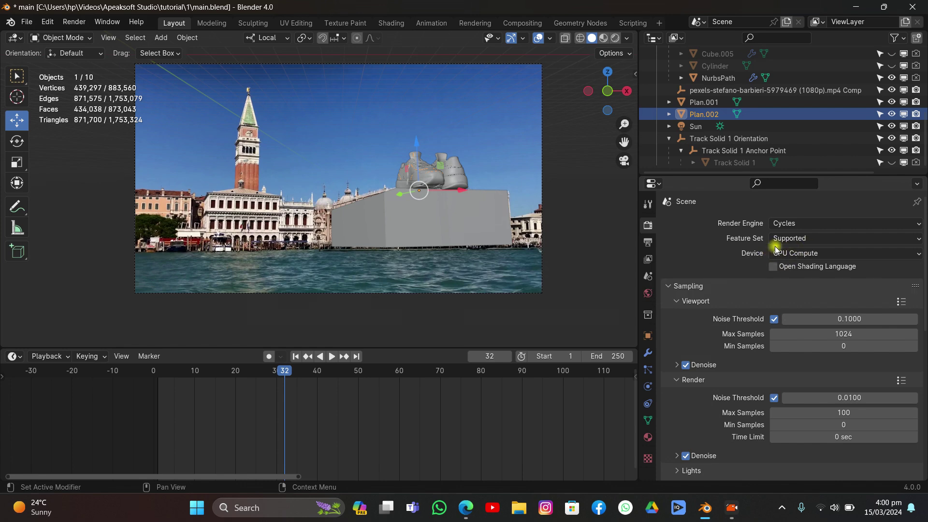
{"action": "scroll", "coordinate": [786, 261], "scroll_direction": "down", "scroll_amount": 5}
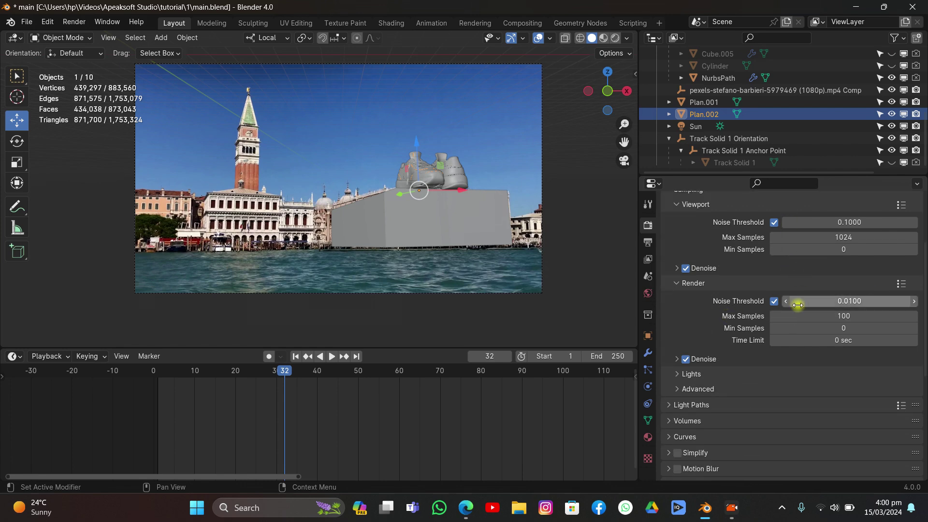
{"action": "scroll", "coordinate": [816, 318], "scroll_direction": "down", "scroll_amount": 4}
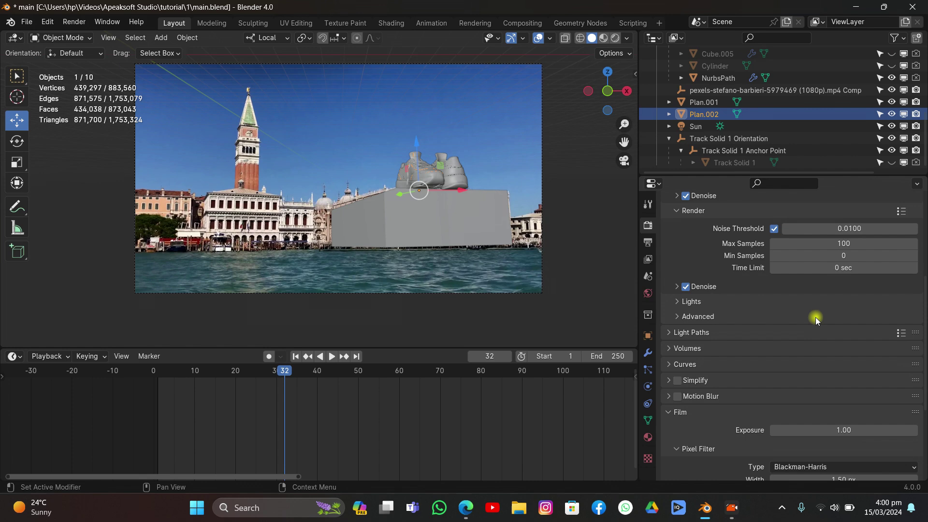
{"action": "scroll", "coordinate": [775, 280], "scroll_direction": "down", "scroll_amount": 3}
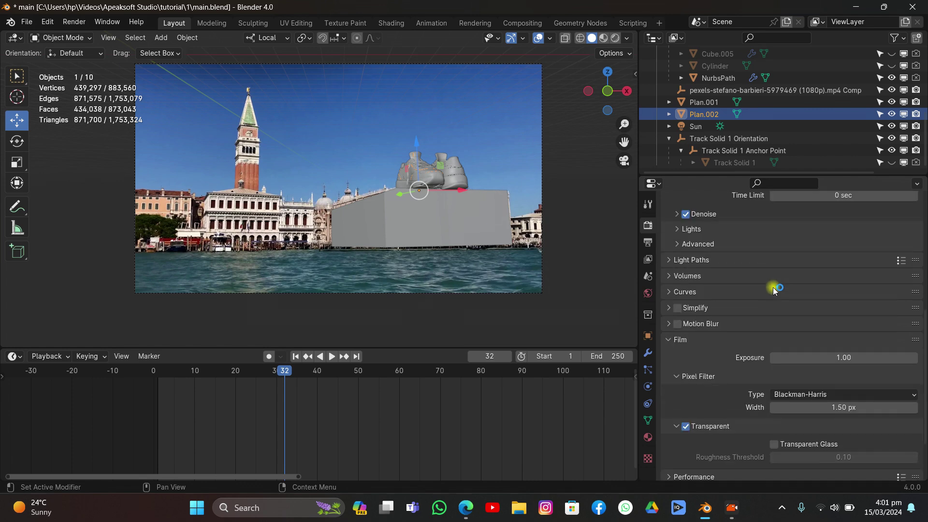
{"action": "scroll", "coordinate": [767, 314], "scroll_direction": "down", "scroll_amount": 4}
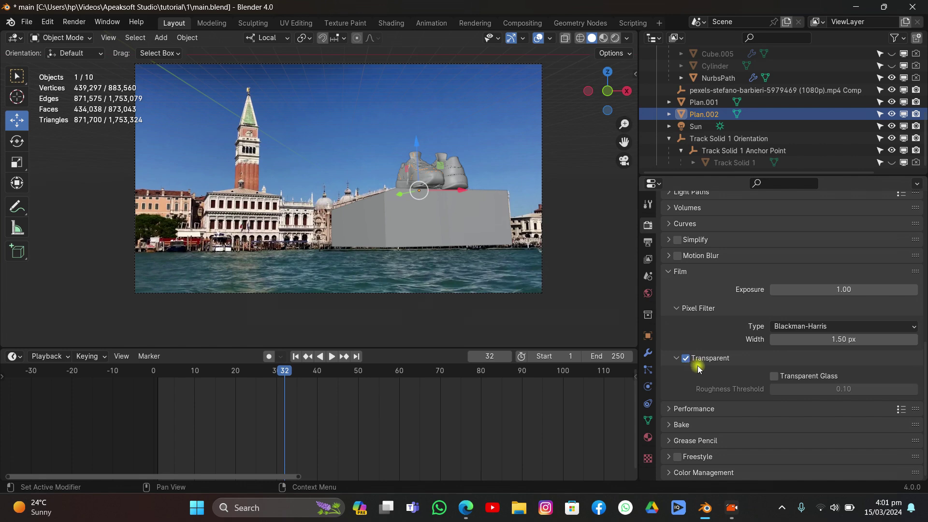
{"action": "left_click", "coordinate": [648, 242]}
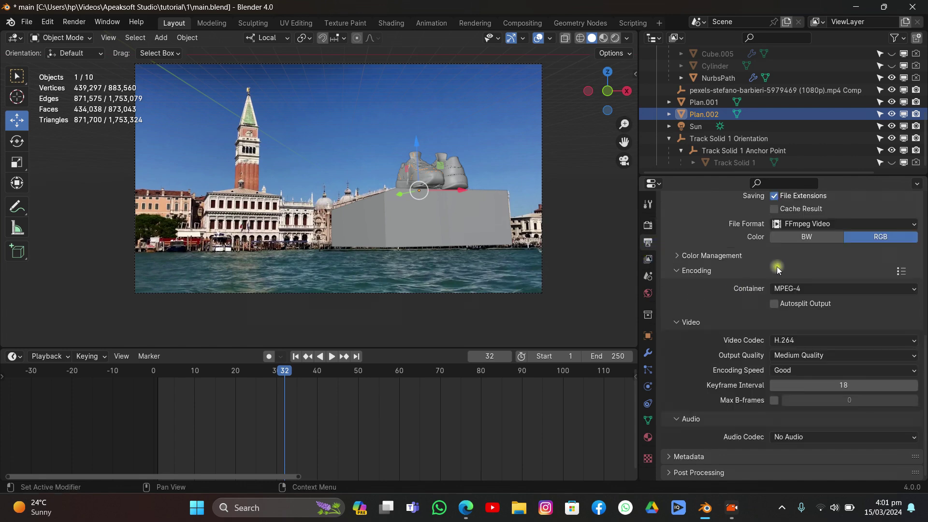
{"action": "scroll", "coordinate": [777, 266], "scroll_direction": "up", "scroll_amount": 14}
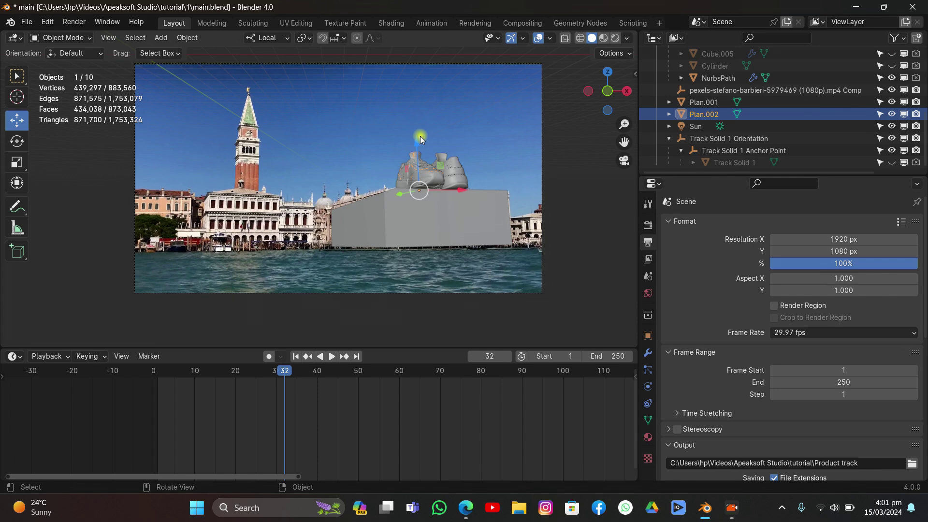
Render frame 32 as an image, inspect the sneaker on transparent background, then close it.
{"action": "left_click", "coordinate": [71, 21]}
{"action": "left_click", "coordinate": [82, 33]}
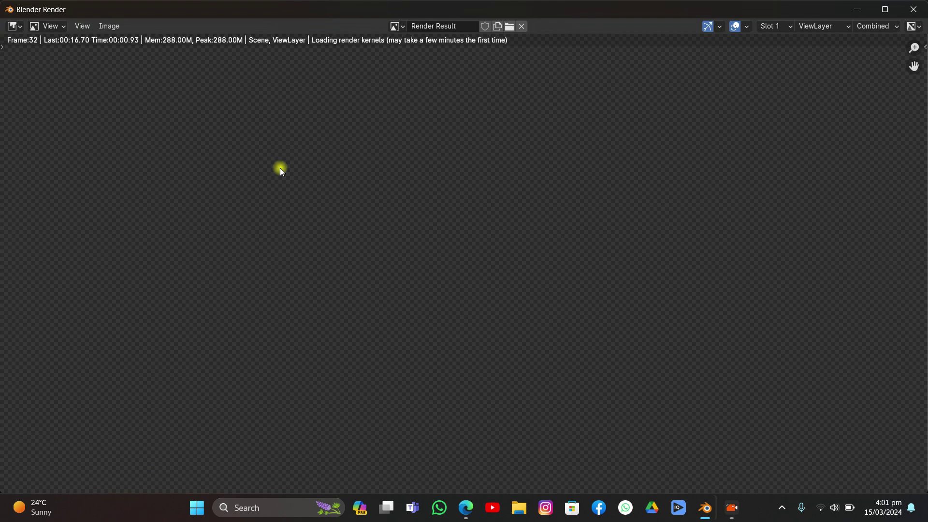
{"action": "mouse_move", "coordinate": [341, 193]}
{"action": "middle_mouse_down"}
{"action": "mouse_move", "coordinate": [326, 184]}
{"action": "mouse_move", "coordinate": [336, 185]}
{"action": "middle_mouse_up"}
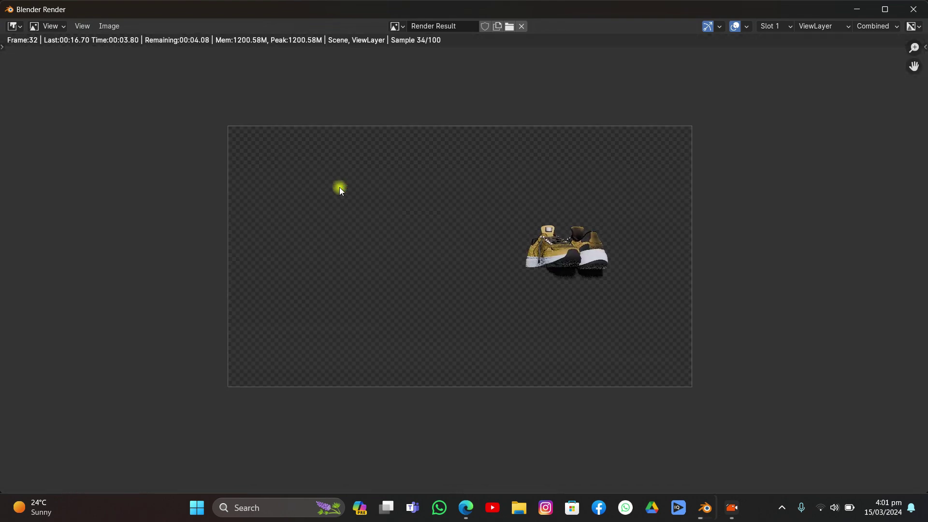
{"action": "middle_click_drag", "start_coordinate": [480, 189], "coordinate": [457, 172]}
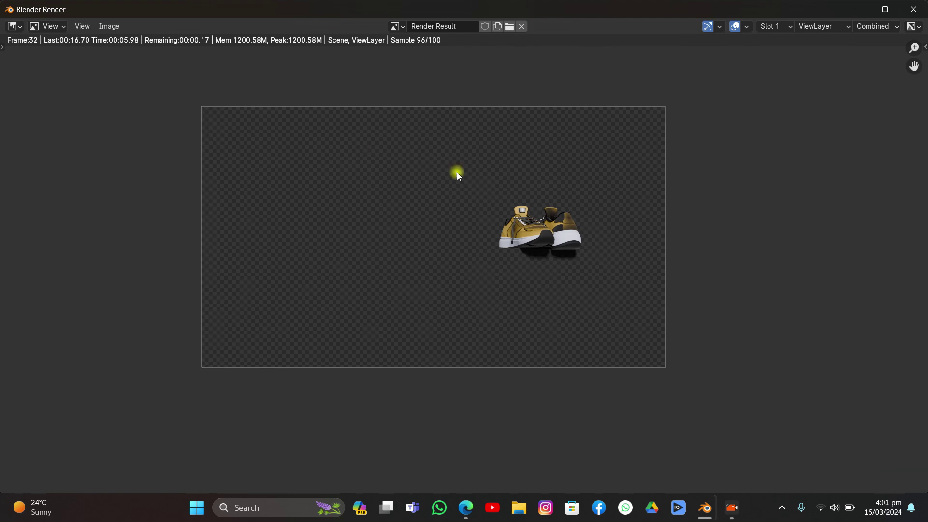
{"action": "scroll", "coordinate": [459, 167], "scroll_direction": "up", "scroll_amount": 1}
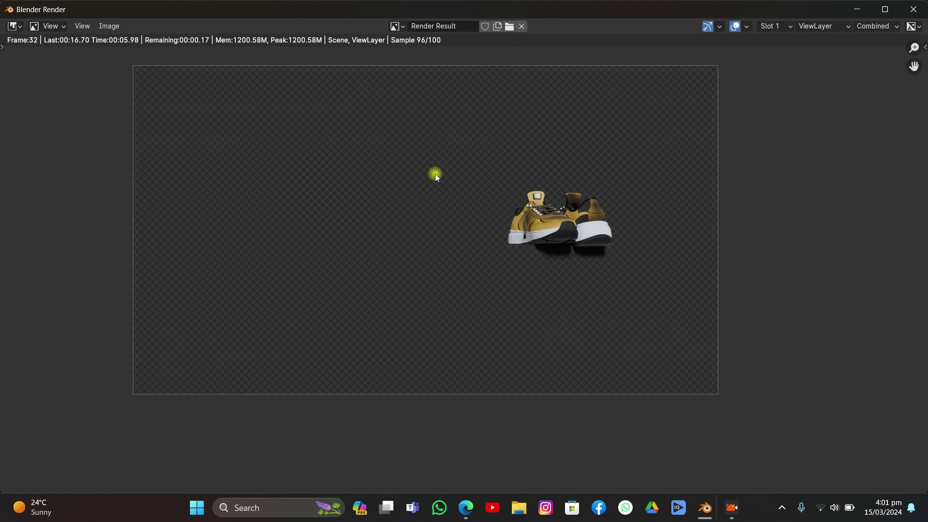
{"action": "middle_click_drag", "start_coordinate": [406, 234], "coordinate": [430, 255]}
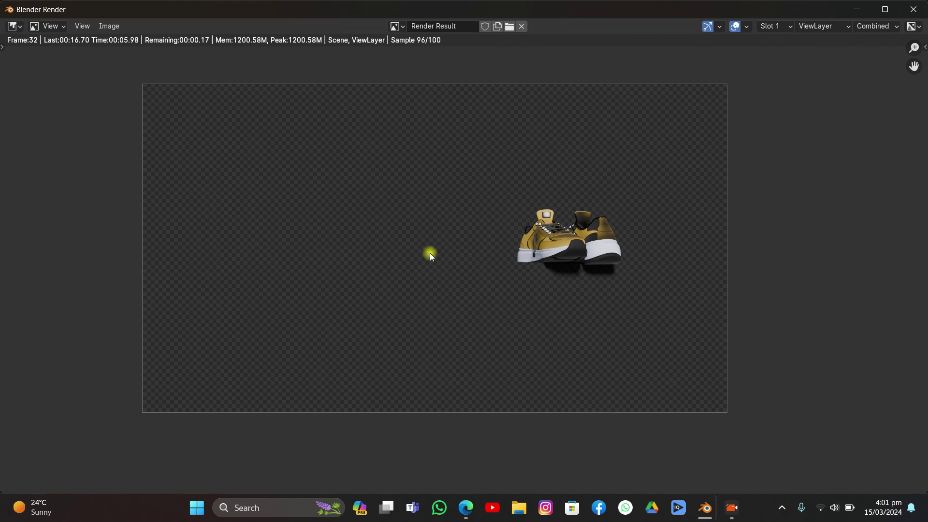
{"action": "middle_click_drag", "start_coordinate": [589, 207], "coordinate": [611, 201]}
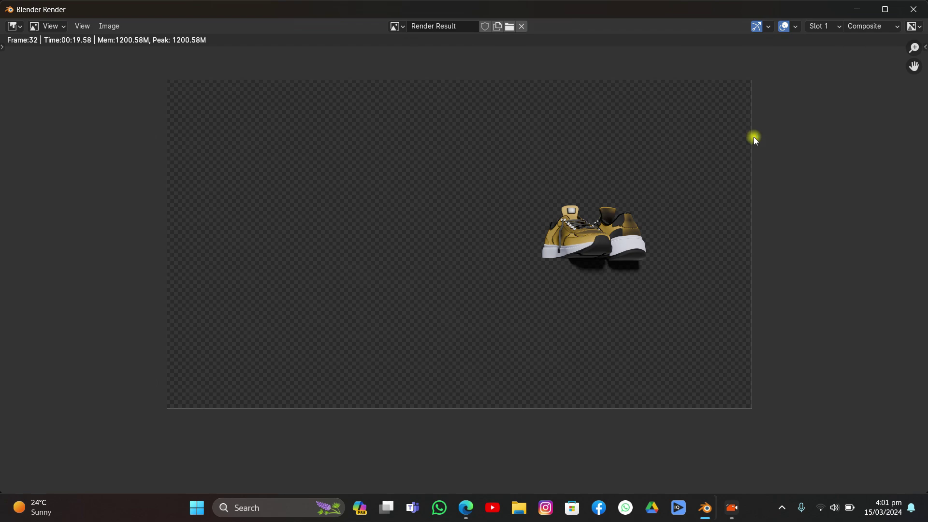
{"action": "left_click", "coordinate": [913, 10]}
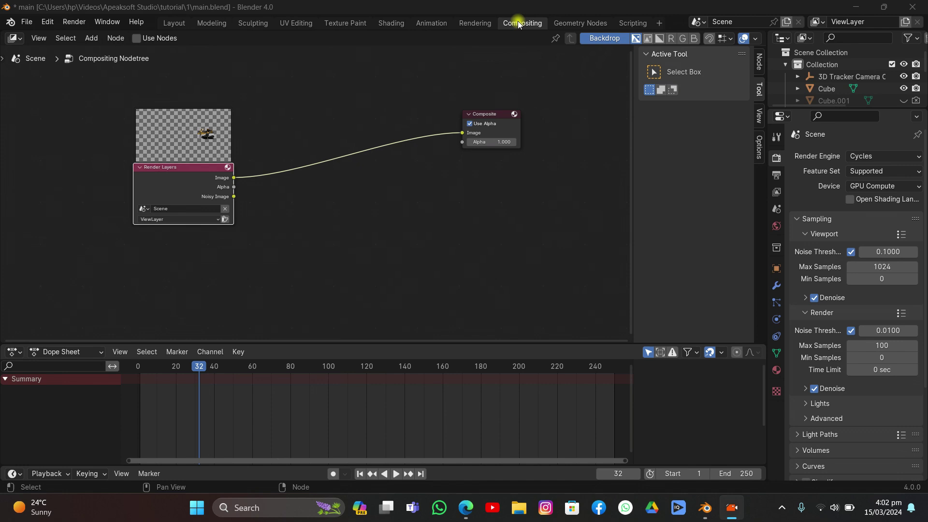
Enable Use Nodes in the Compositing node editor.
{"action": "middle_click_drag", "start_coordinate": [194, 158], "coordinate": [275, 204]}
{"action": "left_click_drag", "start_coordinate": [276, 228], "coordinate": [231, 222]}
{"action": "right_click", "coordinate": [232, 222]}
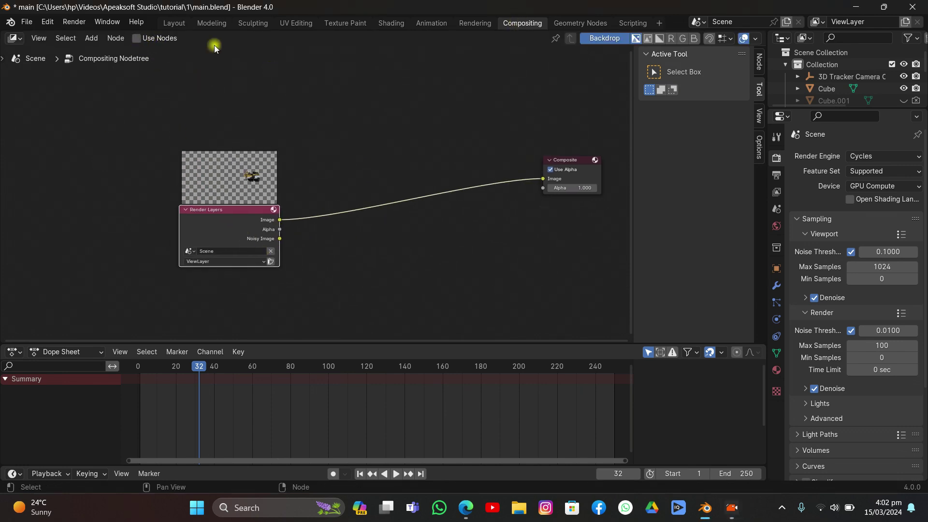
{"action": "left_click", "coordinate": [144, 39]}
Spread the Render Layers and Composite nodes apart in the node tree.
{"action": "left_click_drag", "start_coordinate": [234, 229], "coordinate": [209, 205]}
{"action": "mouse_move", "coordinate": [305, 218]}
{"action": "middle_mouse_down"}
{"action": "mouse_move", "coordinate": [258, 215]}
{"action": "mouse_move", "coordinate": [302, 213]}
{"action": "middle_mouse_up"}
{"action": "left_click_drag", "start_coordinate": [202, 197], "coordinate": [220, 191]}
{"action": "middle_click_drag", "start_coordinate": [478, 209], "coordinate": [449, 211]}
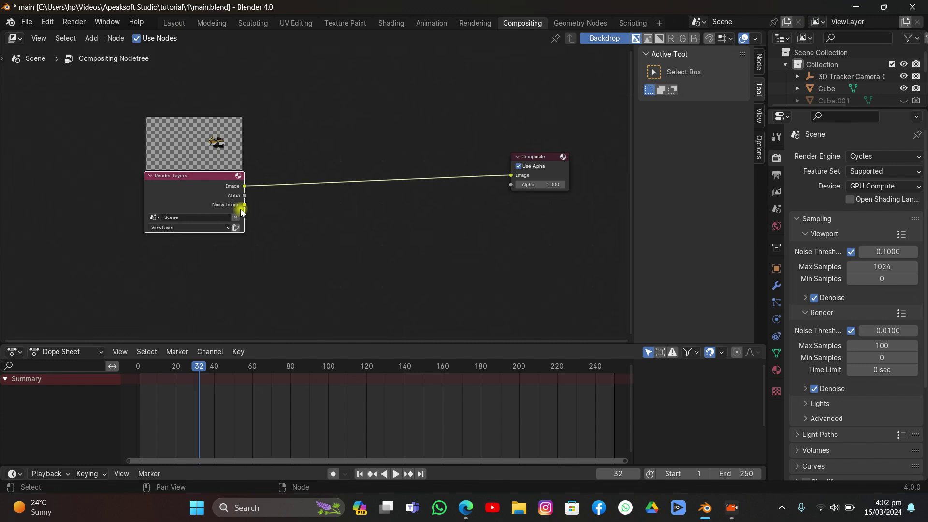
{"action": "left_click_drag", "start_coordinate": [199, 195], "coordinate": [203, 191]}
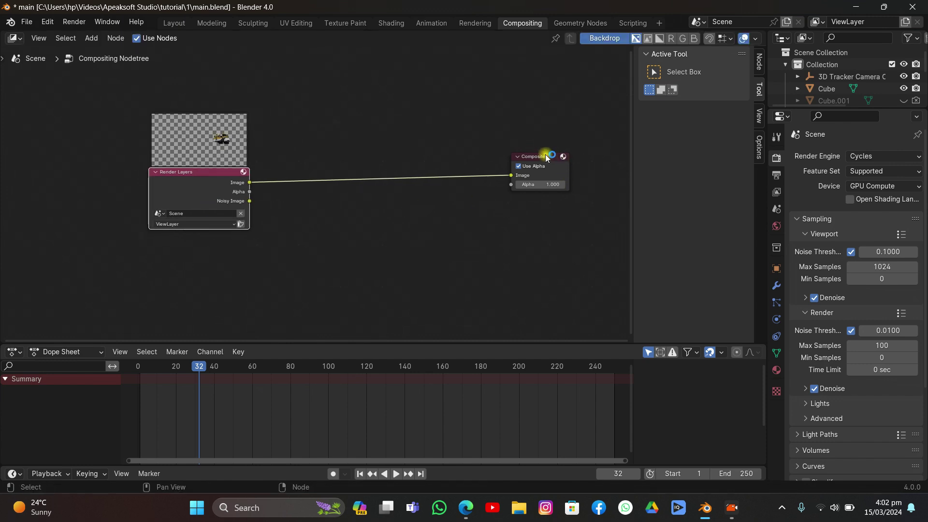
{"action": "left_click_drag", "start_coordinate": [541, 156], "coordinate": [537, 157]}
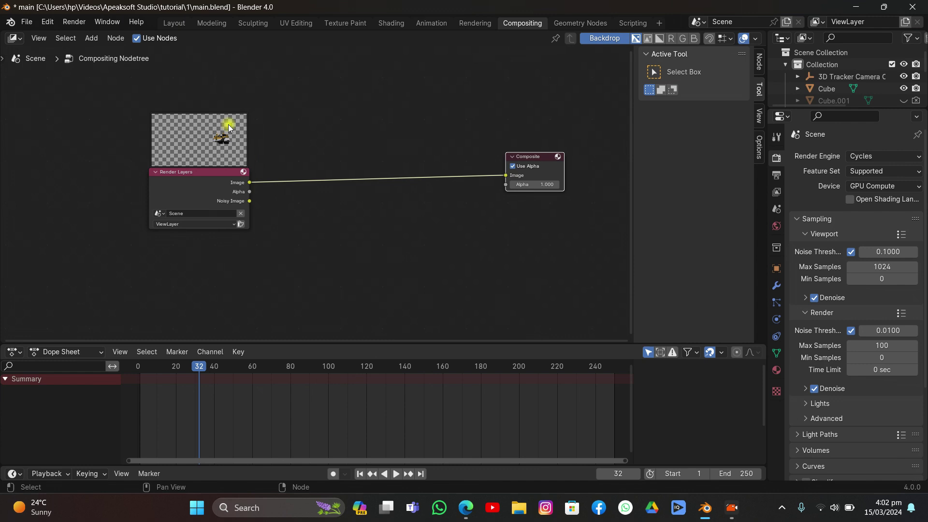
{"action": "left_click", "coordinate": [227, 173]}
{"action": "left_click_drag", "start_coordinate": [535, 156], "coordinate": [559, 158]}
Dismiss the chat notifications and move Render Layers further left, then reframe the view.
{"action": "left_click", "coordinate": [903, 397]}
{"action": "left_click_drag", "start_coordinate": [207, 183], "coordinate": [189, 191]}
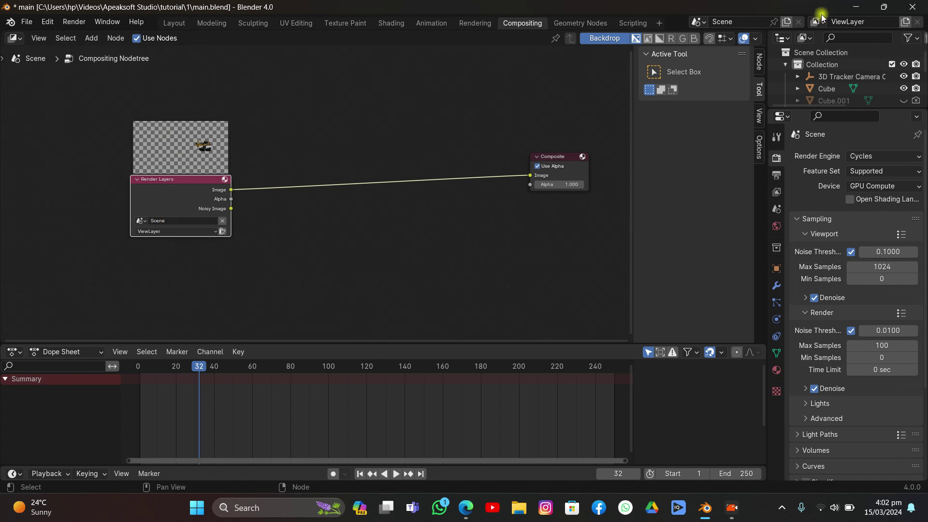
{"action": "left_click_drag", "start_coordinate": [193, 199], "coordinate": [137, 198]}
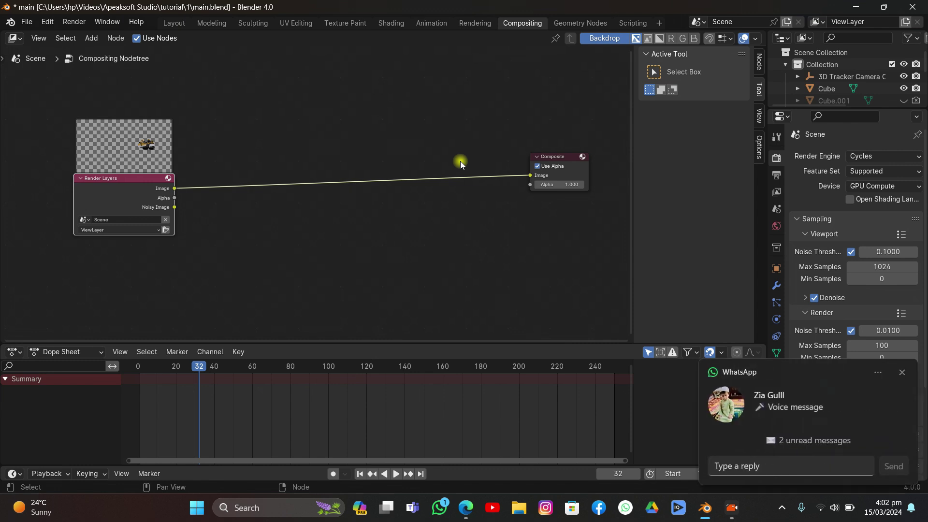
{"action": "left_click", "coordinate": [902, 372]}
{"action": "middle_click_drag", "start_coordinate": [187, 141], "coordinate": [229, 123]}
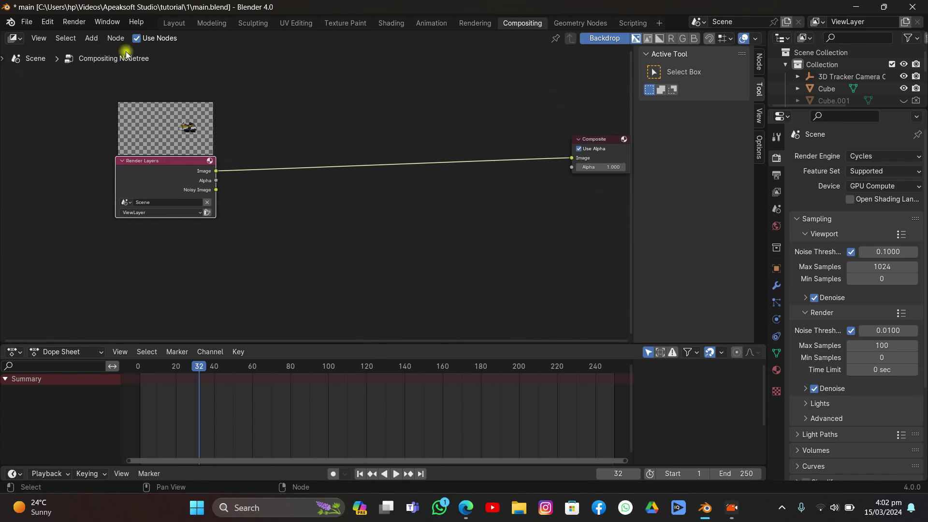
{"action": "left_click", "coordinate": [320, 114]}
{"action": "middle_click_drag", "start_coordinate": [375, 172], "coordinate": [288, 180]}
Add a Viewer node below Composite and feed it the Render Layers image.
{"action": "left_click", "coordinate": [85, 38]}
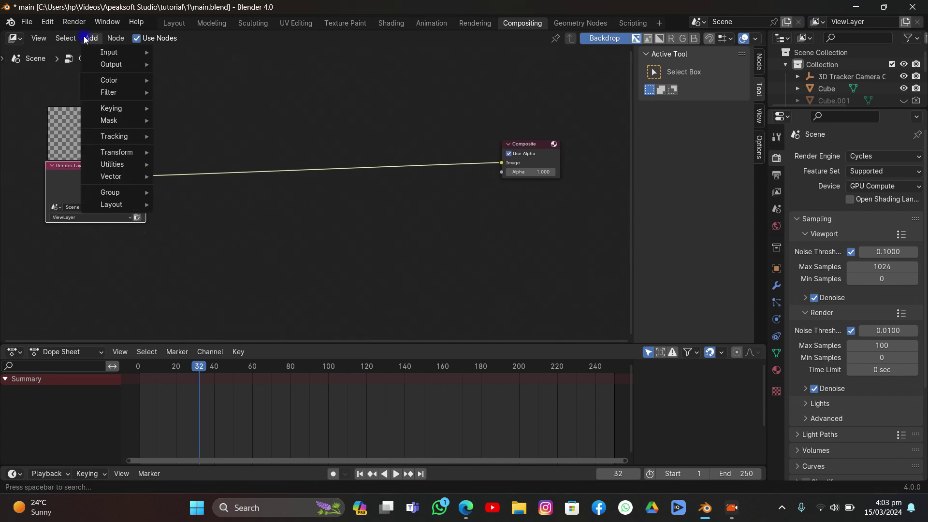
{"action": "mouse_move", "coordinate": [100, 64]}
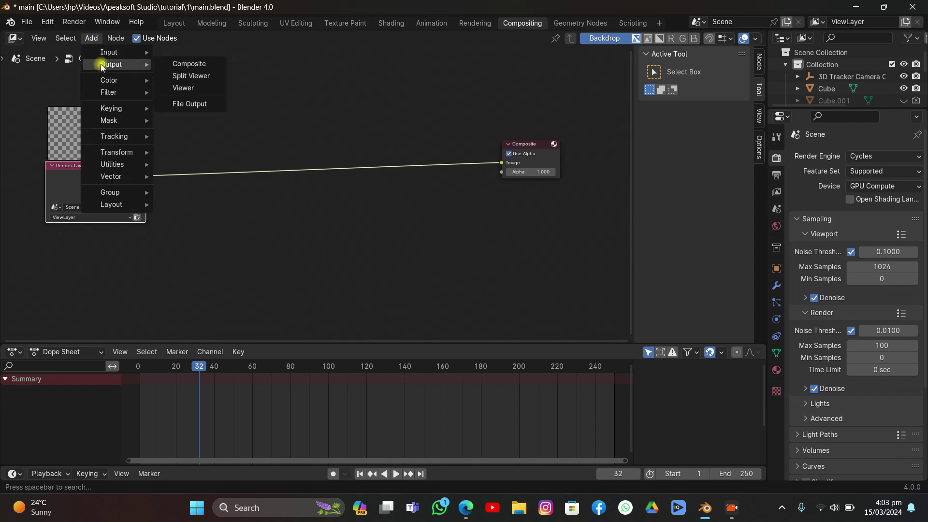
{"action": "left_click", "coordinate": [182, 87]}
{"action": "left_click", "coordinate": [183, 89]}
{"action": "left_click", "coordinate": [505, 215]}
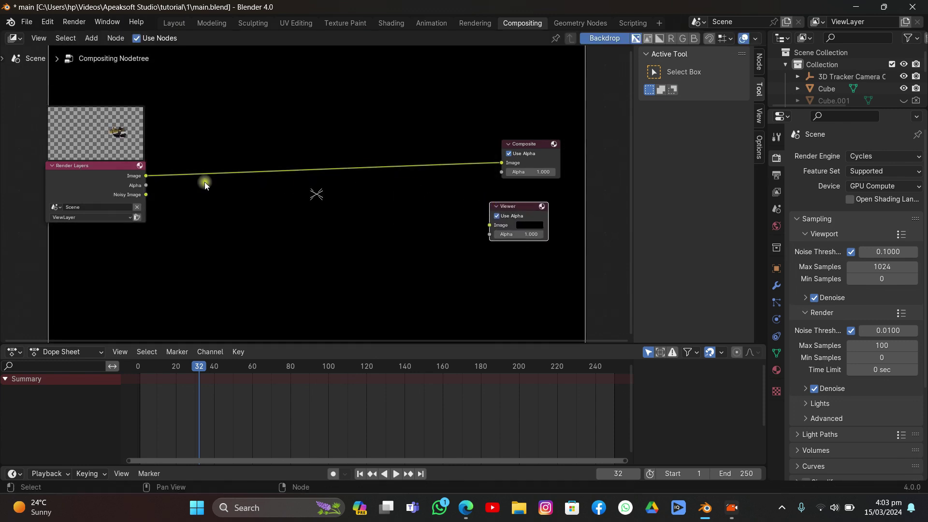
{"action": "left_click_drag", "start_coordinate": [144, 176], "coordinate": [490, 226]}
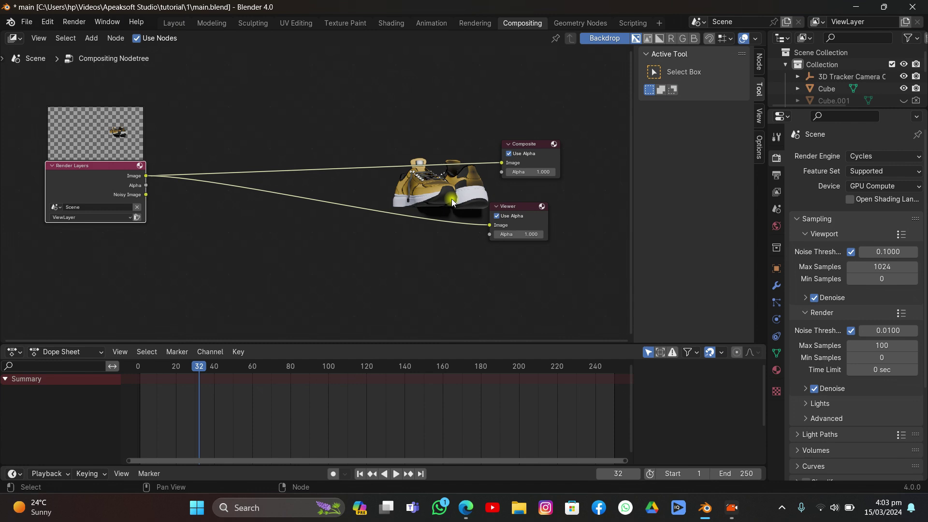
Reposition the Viewer and Render Layers nodes and adjust the backdrop view.
{"action": "middle_click_drag", "start_coordinate": [415, 188], "coordinate": [387, 193]}
{"action": "left_click_drag", "start_coordinate": [89, 185], "coordinate": [67, 179]}
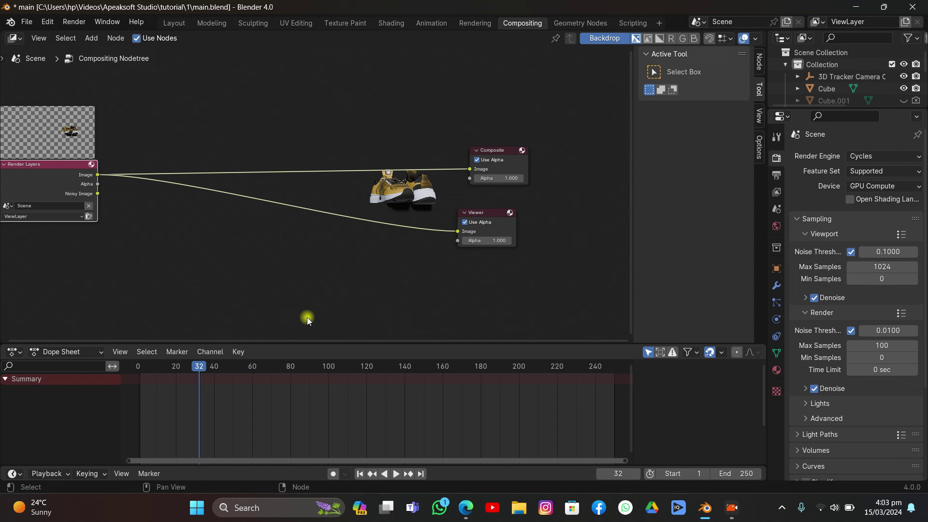
{"action": "left_click_drag", "start_coordinate": [489, 214], "coordinate": [503, 224]}
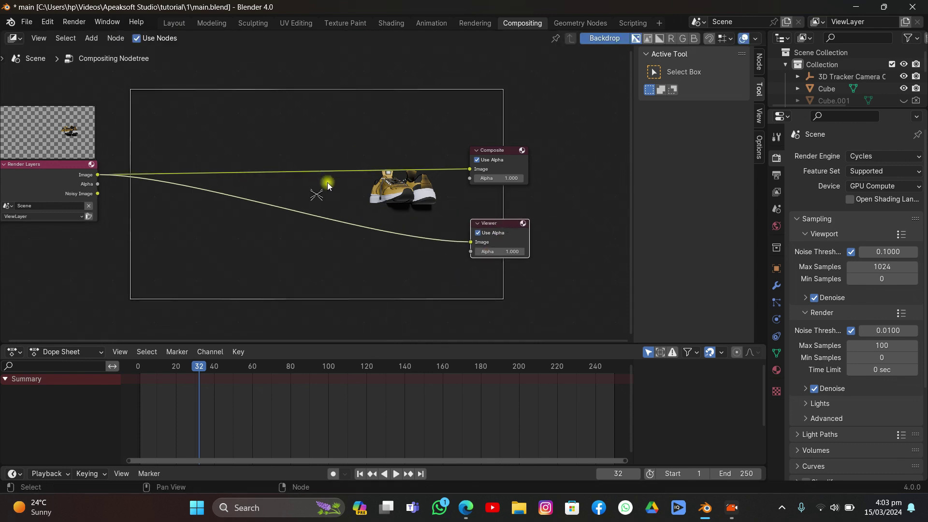
{"action": "left_click_drag", "start_coordinate": [317, 194], "coordinate": [325, 192]}
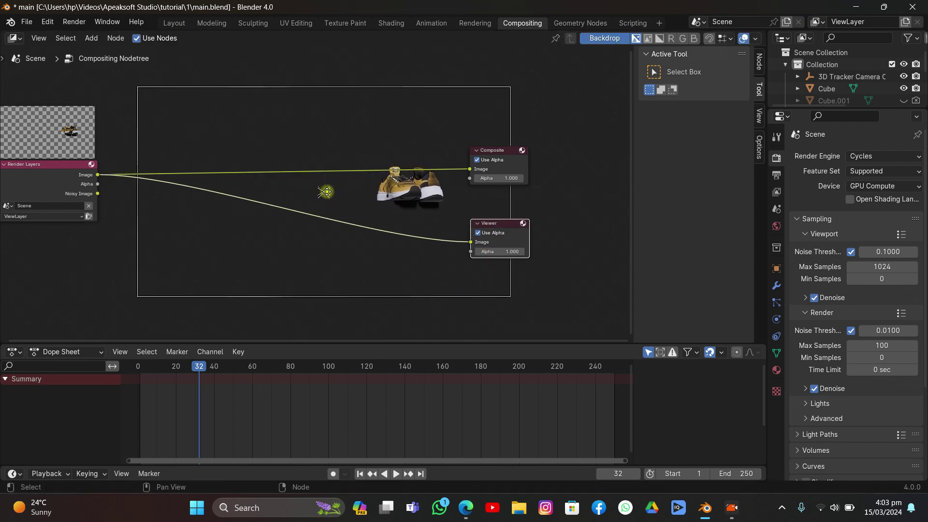
{"action": "middle_click_drag", "start_coordinate": [327, 212], "coordinate": [377, 206]}
{"action": "left_click_drag", "start_coordinate": [104, 179], "coordinate": [87, 181]}
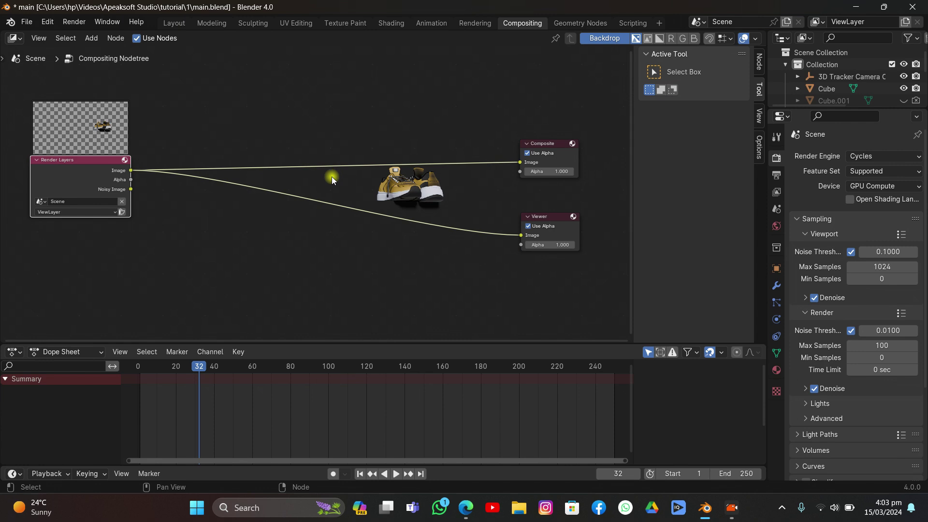
Add a Movie Clip node loaded with the Venice footage and place it below Render Layers.
{"action": "left_click", "coordinate": [100, 36]}
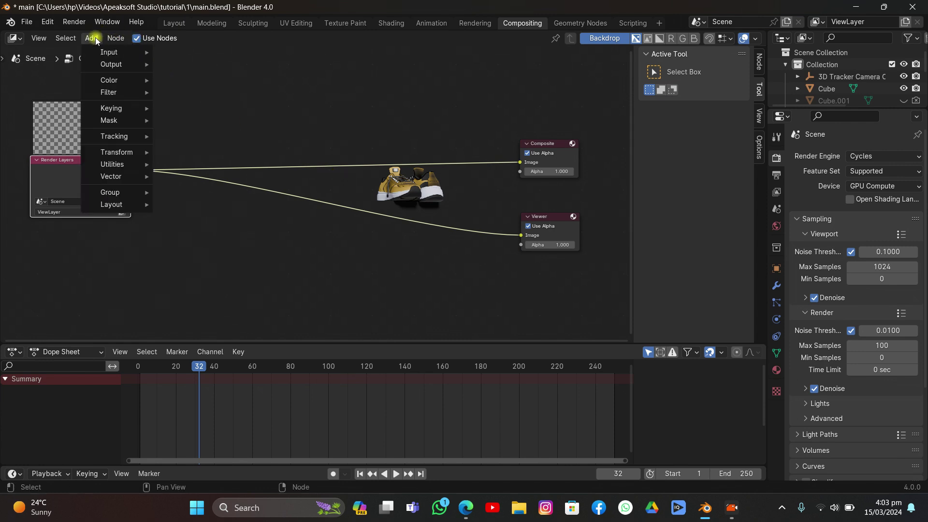
{"action": "left_click", "coordinate": [189, 103]}
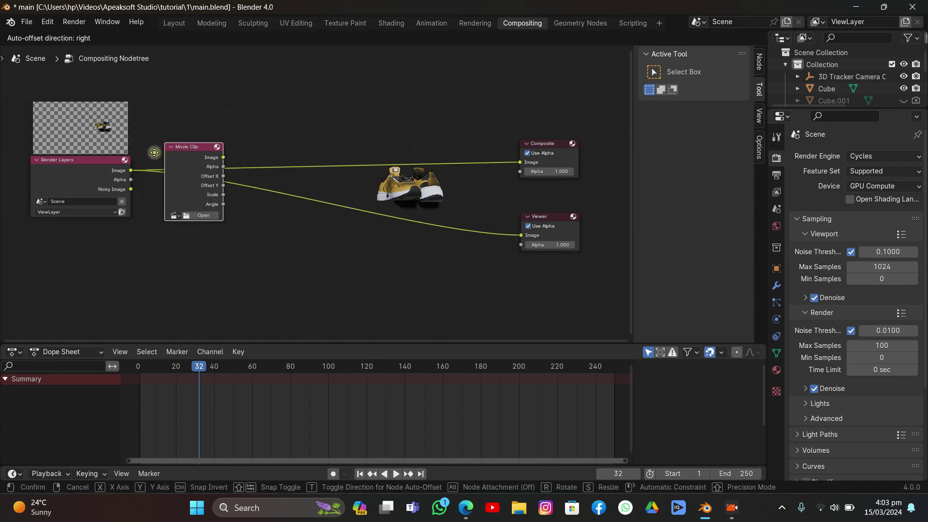
{"action": "left_click", "coordinate": [58, 223]}
{"action": "middle_click_drag", "start_coordinate": [74, 214], "coordinate": [115, 172]}
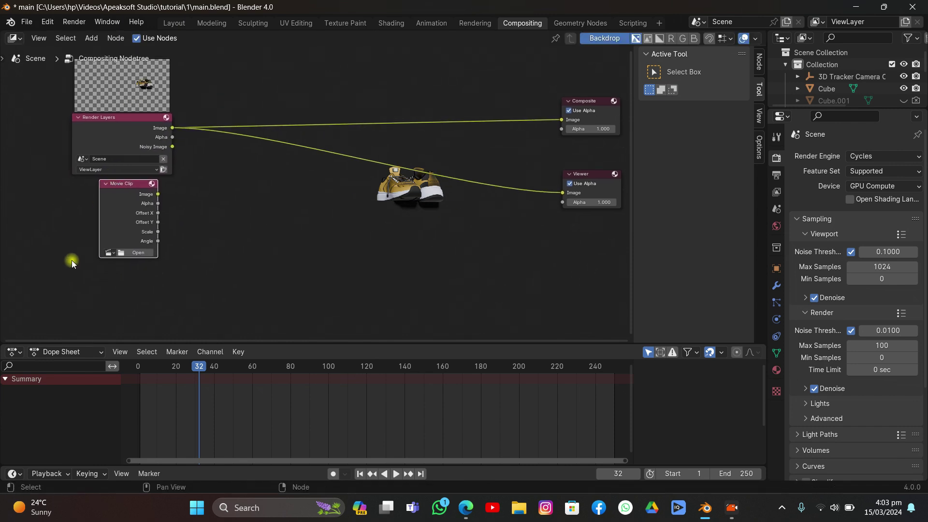
{"action": "left_click", "coordinate": [108, 254]}
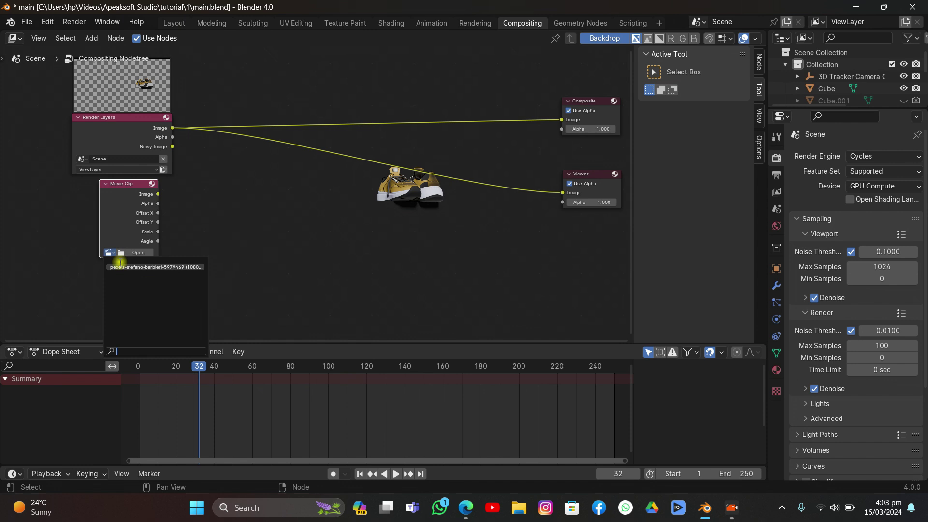
{"action": "left_click", "coordinate": [133, 267]}
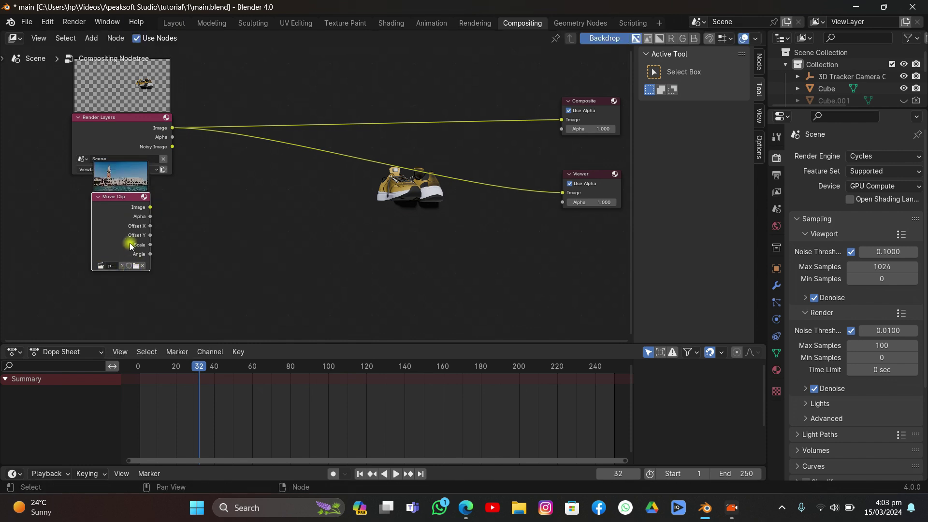
{"action": "left_click_drag", "start_coordinate": [128, 225], "coordinate": [126, 246]}
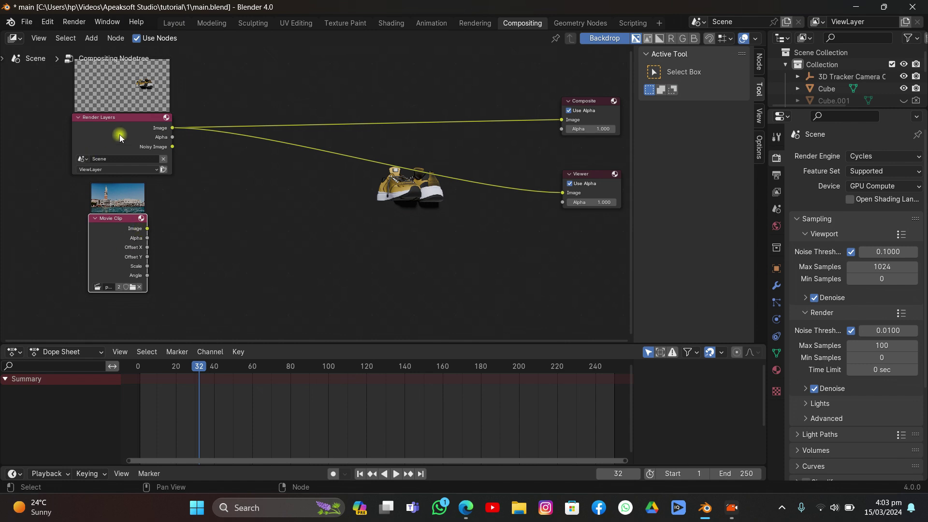
{"action": "left_click_drag", "start_coordinate": [127, 133], "coordinate": [129, 126]}
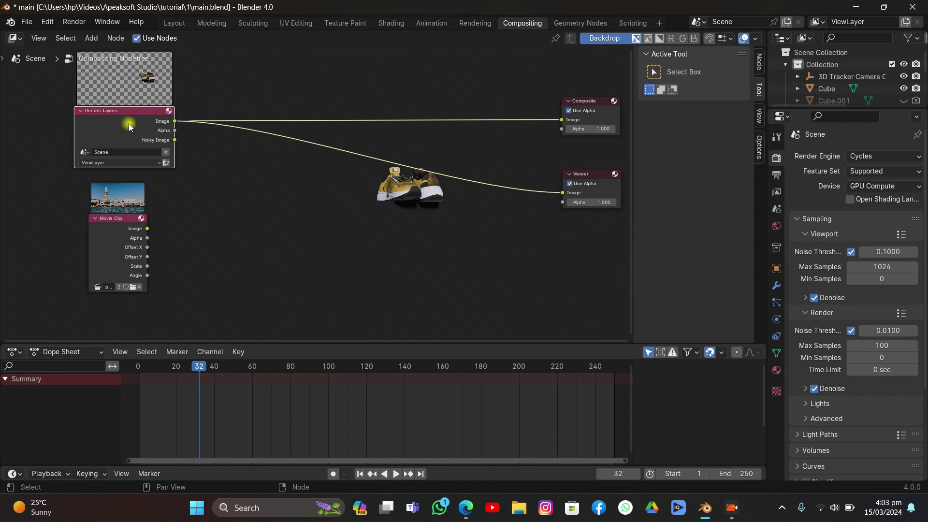
{"action": "left_click_drag", "start_coordinate": [120, 221], "coordinate": [121, 228]}
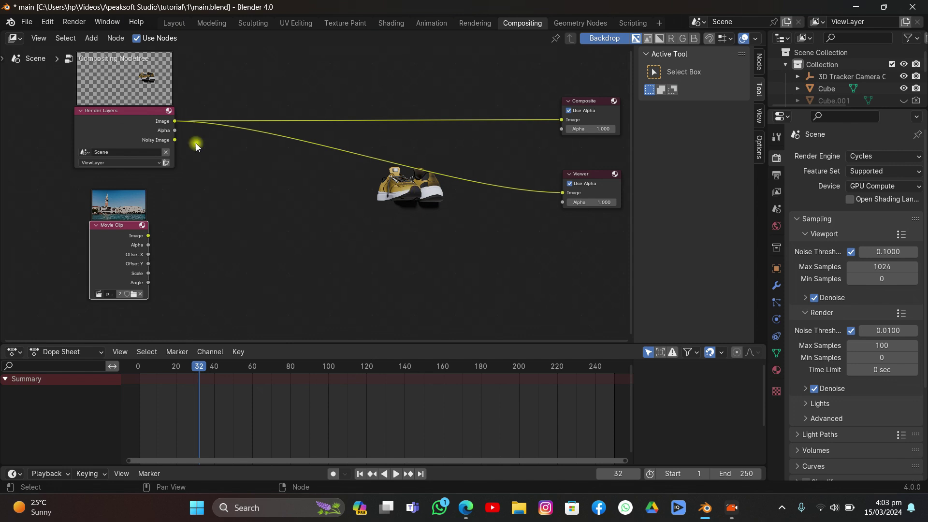
Add an Alpha Over node via Shift+A search for 'alpha', placed between the inputs.
{"action": "left_click_drag", "start_coordinate": [137, 123], "coordinate": [120, 122]}
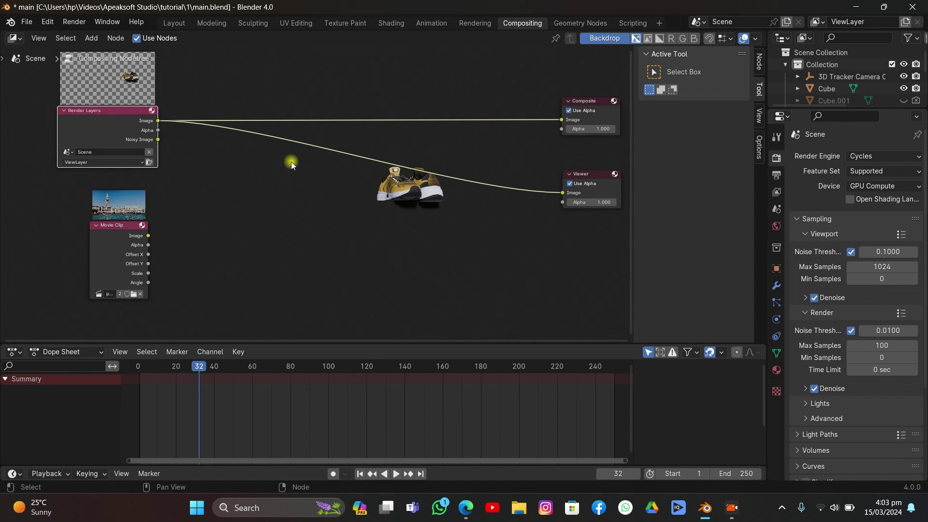
{"action": "key", "text": "shift+a"}
{"action": "type", "text": "al"}
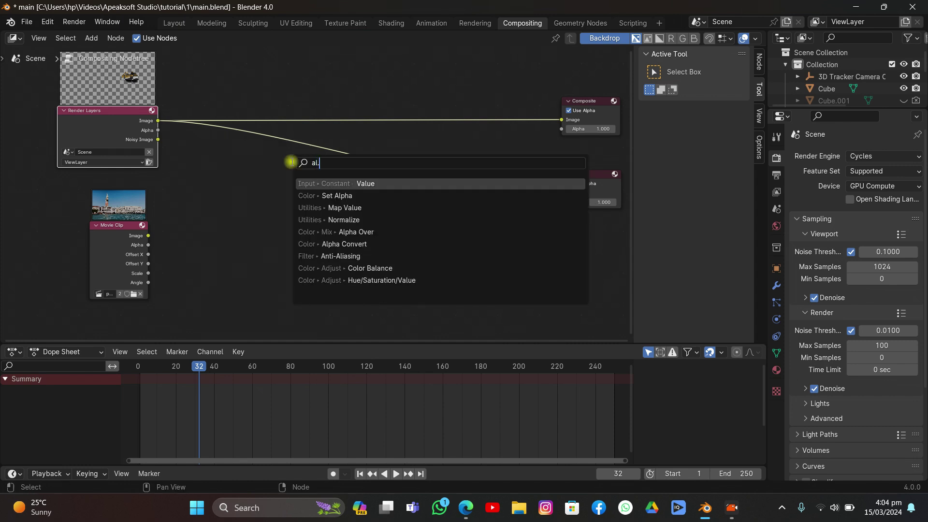
{"action": "type", "text": ".p"}
{"action": "key", "text": "BackSpace"}
{"action": "key", "text": "BackSpace"}
{"action": "type", "text": "ph"}
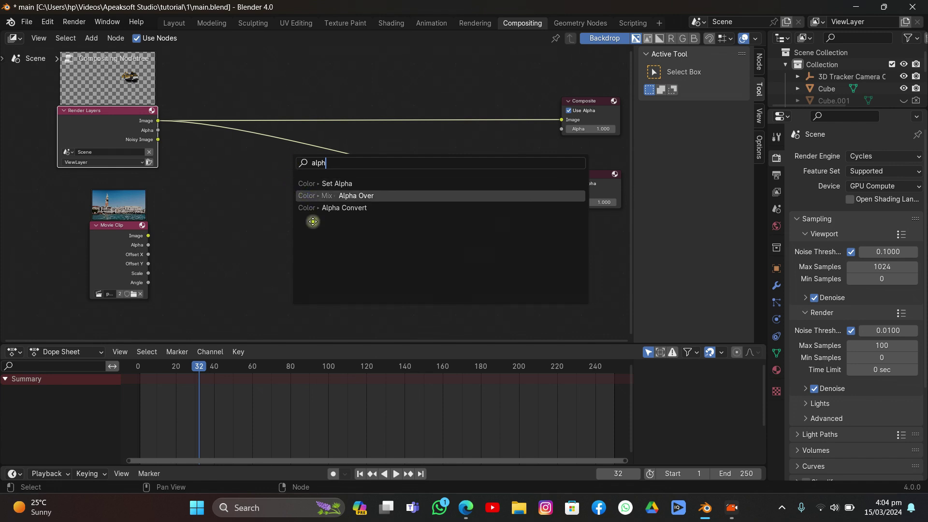
{"action": "key", "text": "Return"}
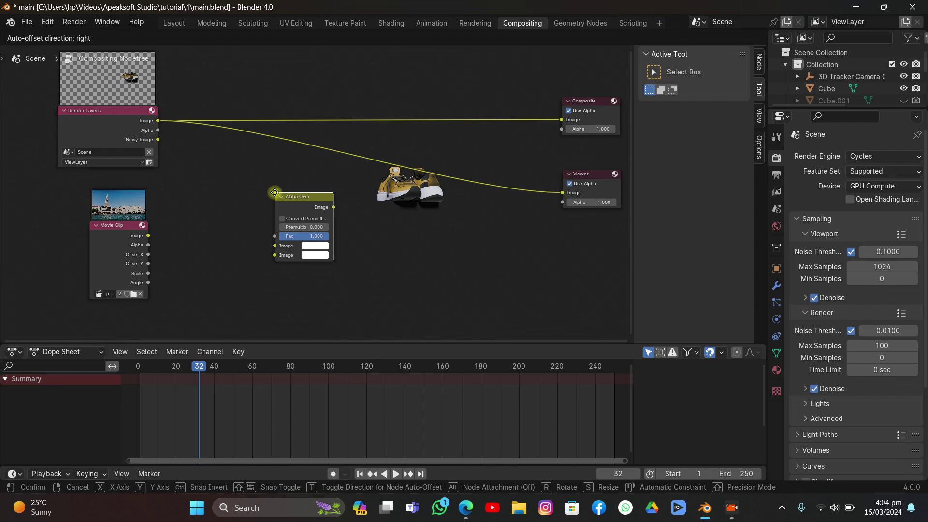
{"action": "left_click", "coordinate": [274, 193]}
Link the Render Layers and Movie Clip images into the Alpha Over inputs.
{"action": "left_click_drag", "start_coordinate": [126, 117], "coordinate": [138, 111]}
{"action": "left_click_drag", "start_coordinate": [100, 224], "coordinate": [96, 230]}
{"action": "left_click_drag", "start_coordinate": [302, 198], "coordinate": [309, 196]}
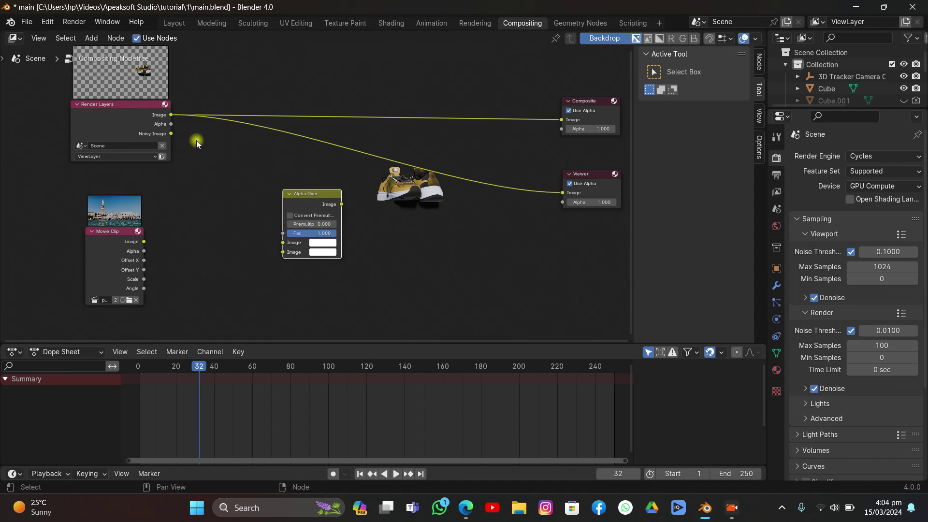
{"action": "left_click_drag", "start_coordinate": [171, 114], "coordinate": [282, 242]}
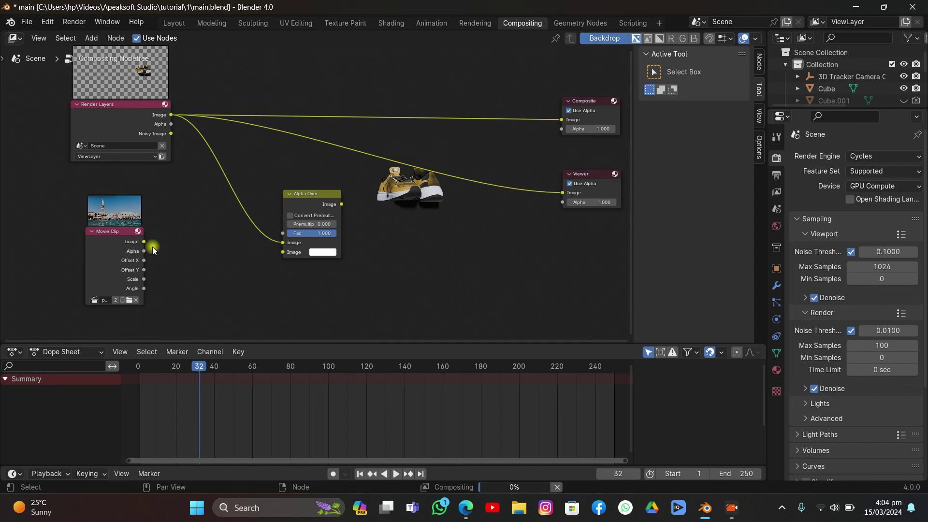
{"action": "left_click_drag", "start_coordinate": [144, 241], "coordinate": [288, 253]}
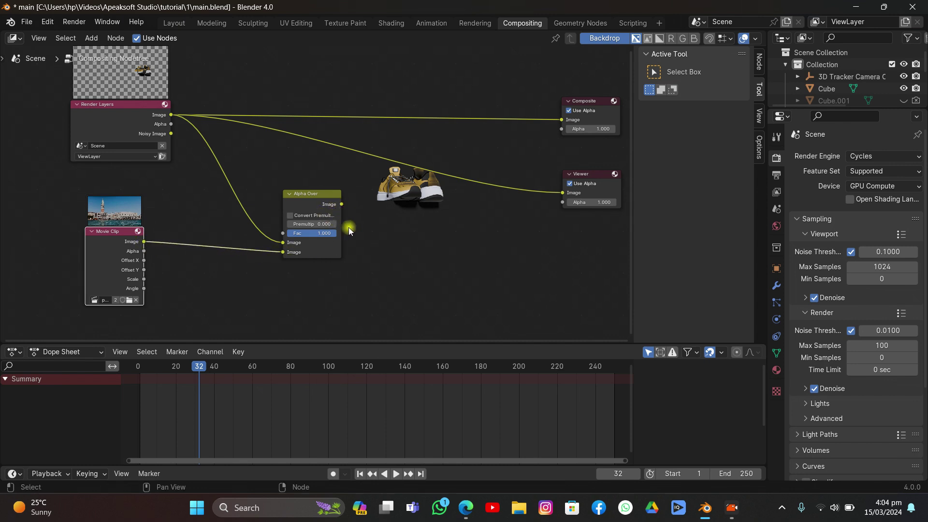
Feed Alpha Over into the Viewer, with Venice as background and the render as foreground.
{"action": "left_click_drag", "start_coordinate": [339, 205], "coordinate": [561, 192]}
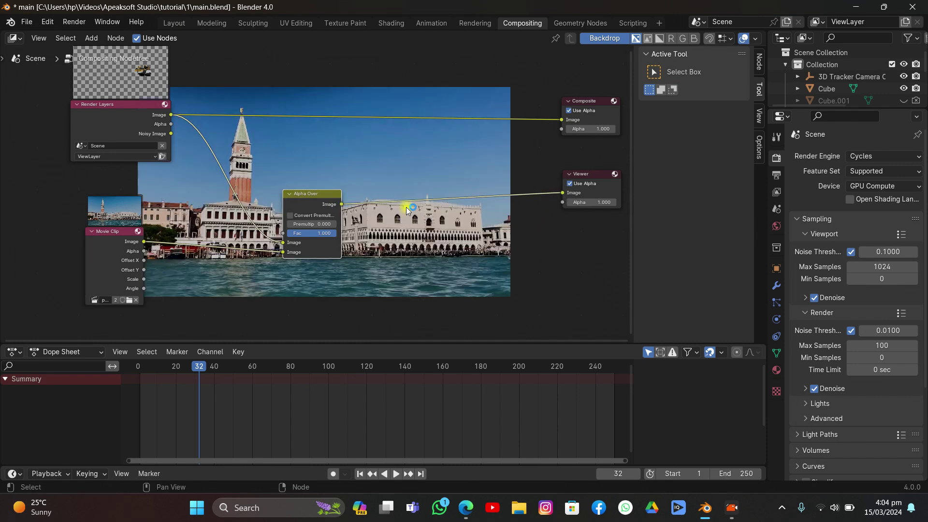
{"action": "middle_click_drag", "start_coordinate": [404, 193], "coordinate": [351, 213]}
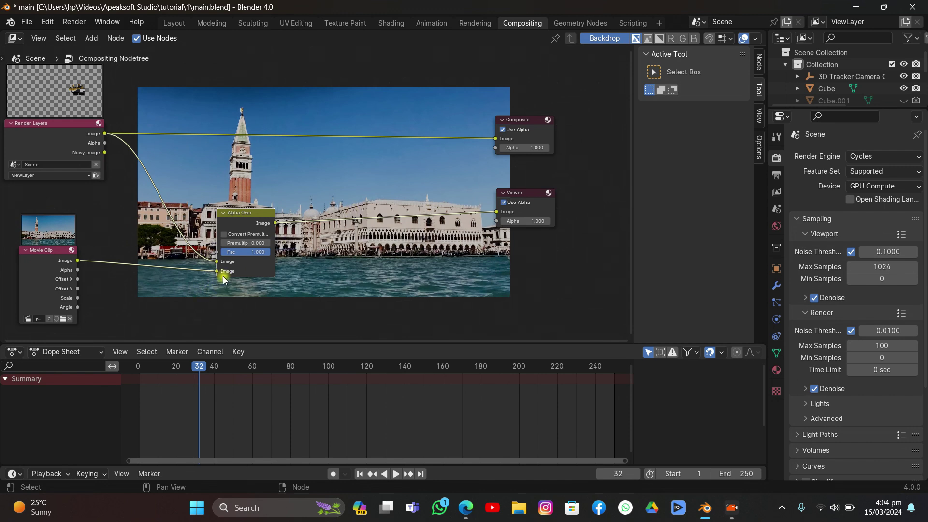
{"action": "mouse_move", "coordinate": [214, 269]}
{"action": "left_mouse_down"}
{"action": "mouse_move", "coordinate": [201, 262]}
{"action": "mouse_move", "coordinate": [213, 261]}
{"action": "left_mouse_up"}
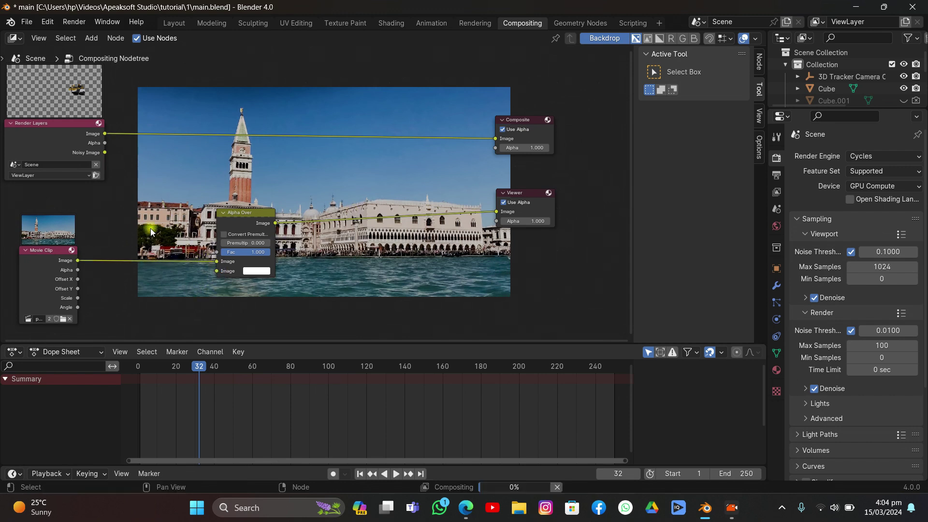
{"action": "left_click_drag", "start_coordinate": [105, 133], "coordinate": [217, 270]}
{"action": "left_click_drag", "start_coordinate": [245, 215], "coordinate": [211, 201]}
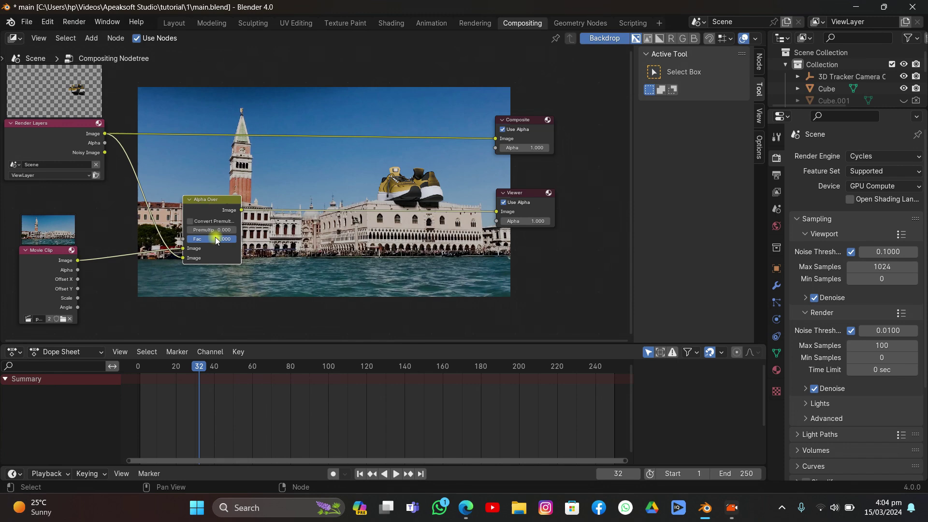
{"action": "middle_click_drag", "start_coordinate": [204, 228], "coordinate": [359, 239]}
Connect Alpha Over's Image output to the Composite Image input and reposition Alpha Over.
{"action": "left_click_drag", "start_coordinate": [235, 163], "coordinate": [259, 151]}
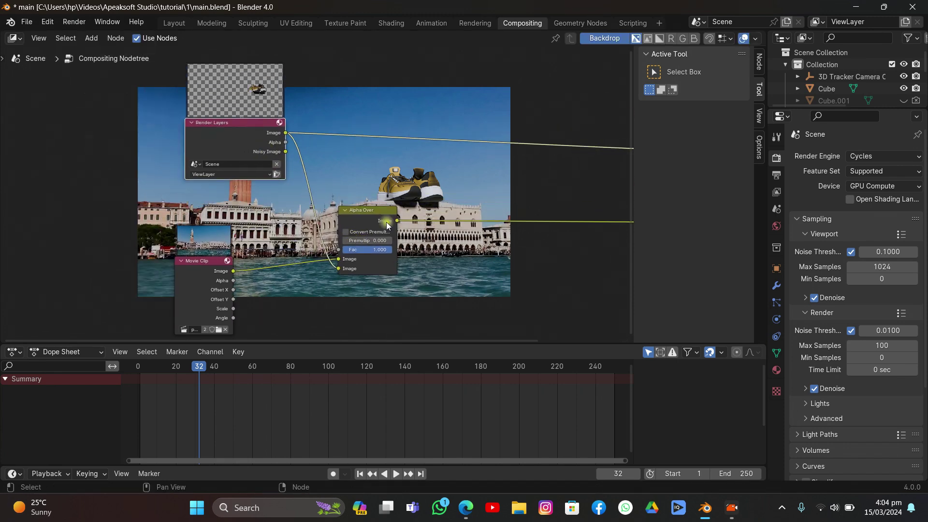
{"action": "middle_click_drag", "start_coordinate": [364, 199], "coordinate": [265, 150]}
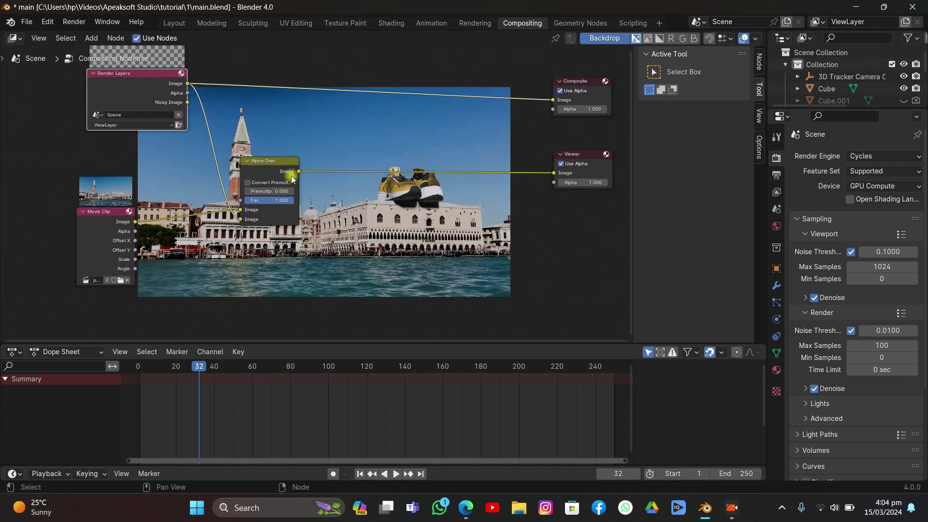
{"action": "middle_click_drag", "start_coordinate": [378, 137], "coordinate": [290, 196]}
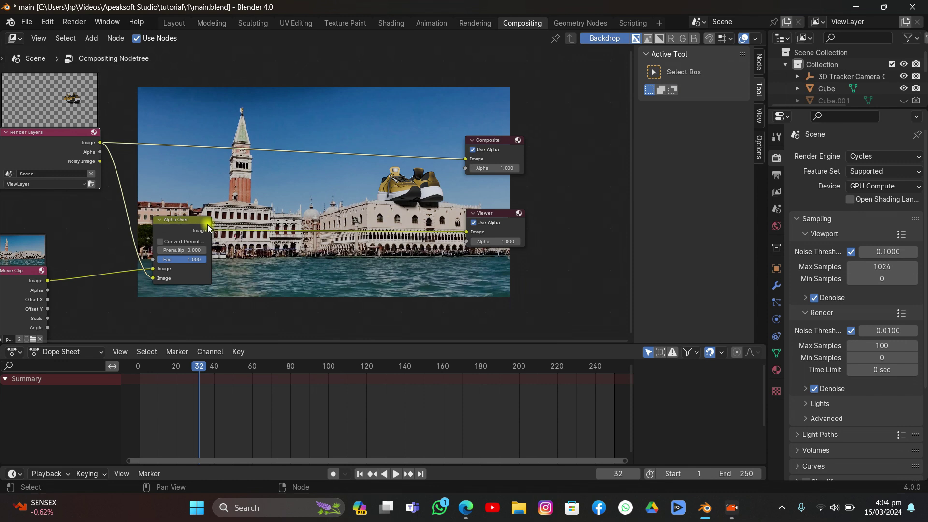
{"action": "left_click_drag", "start_coordinate": [212, 234], "coordinate": [465, 159]}
{"action": "left_click_drag", "start_coordinate": [212, 222], "coordinate": [232, 194]}
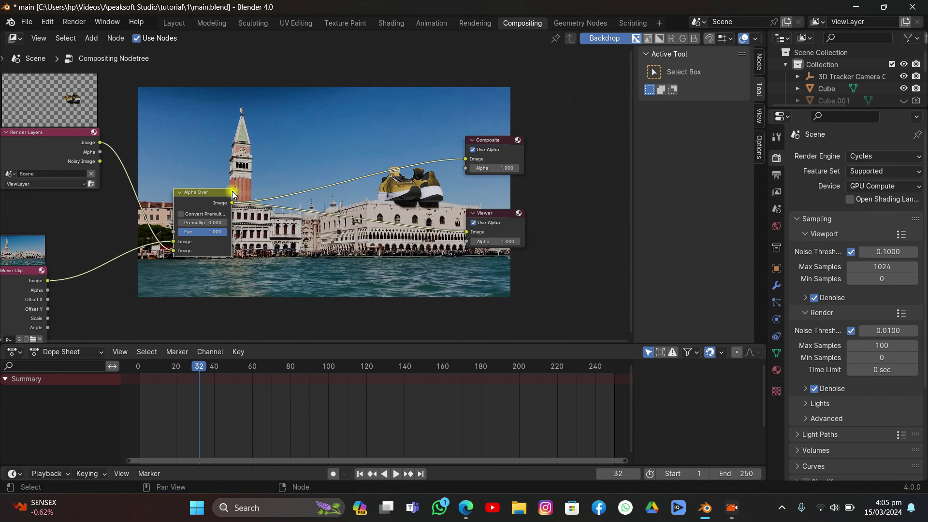
Shift the Render Layers and Movie Clip nodes further left in the node tree.
{"action": "middle_click_drag", "start_coordinate": [130, 203], "coordinate": [228, 171]}
{"action": "left_click_drag", "start_coordinate": [131, 116], "coordinate": [96, 123]}
{"action": "middle_click_drag", "start_coordinate": [170, 163], "coordinate": [143, 133]}
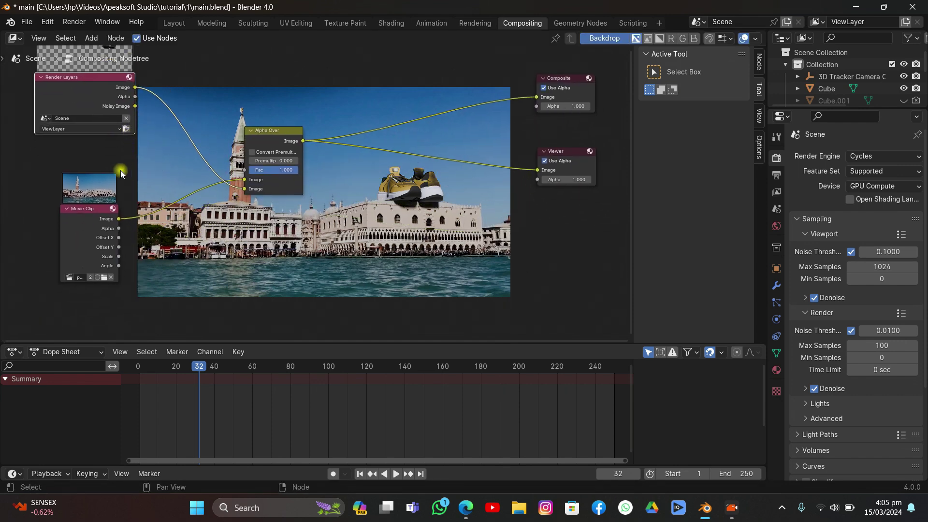
{"action": "left_click_drag", "start_coordinate": [89, 225], "coordinate": [69, 239]}
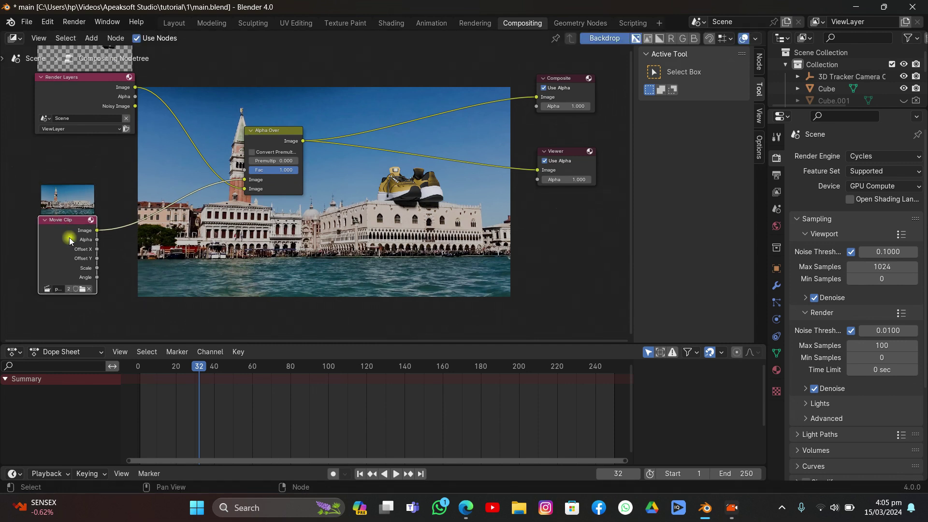